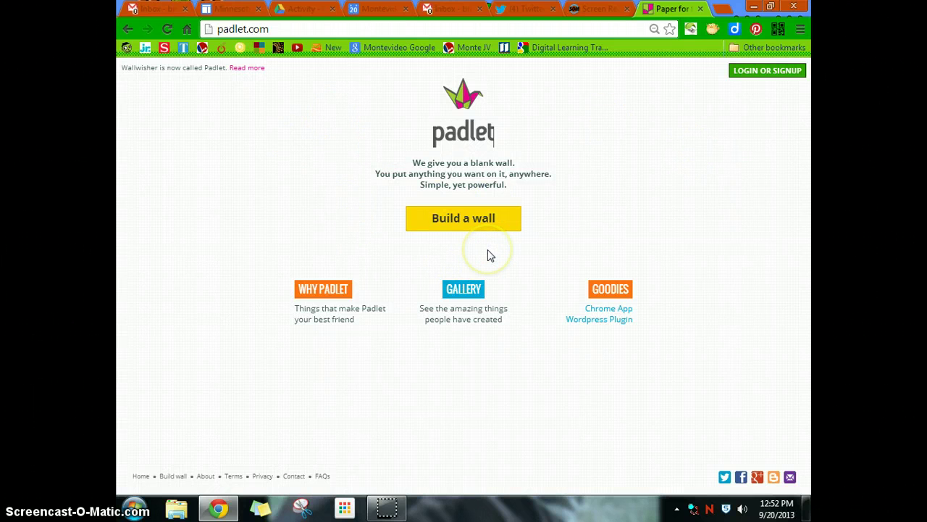
Log in to the existing Padlet account with the saved credentials and create a new wall.
click(769, 75)
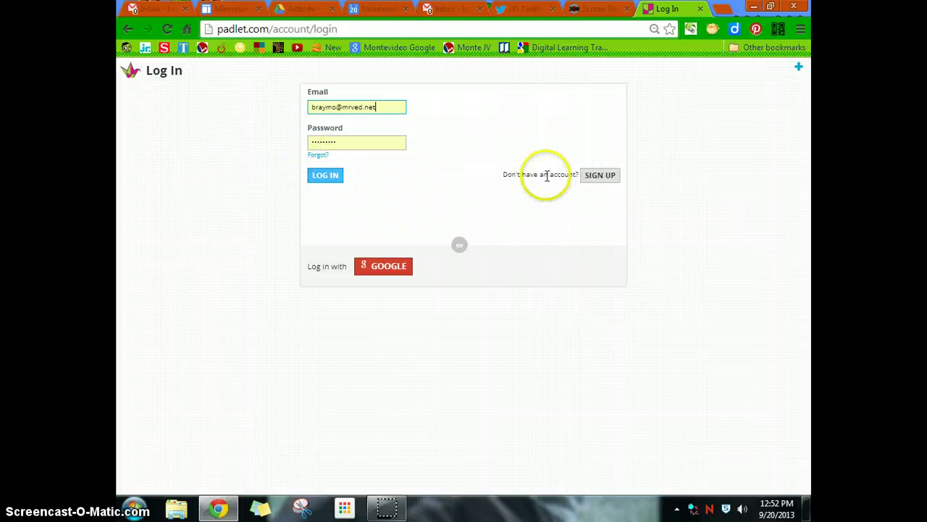
click(594, 177)
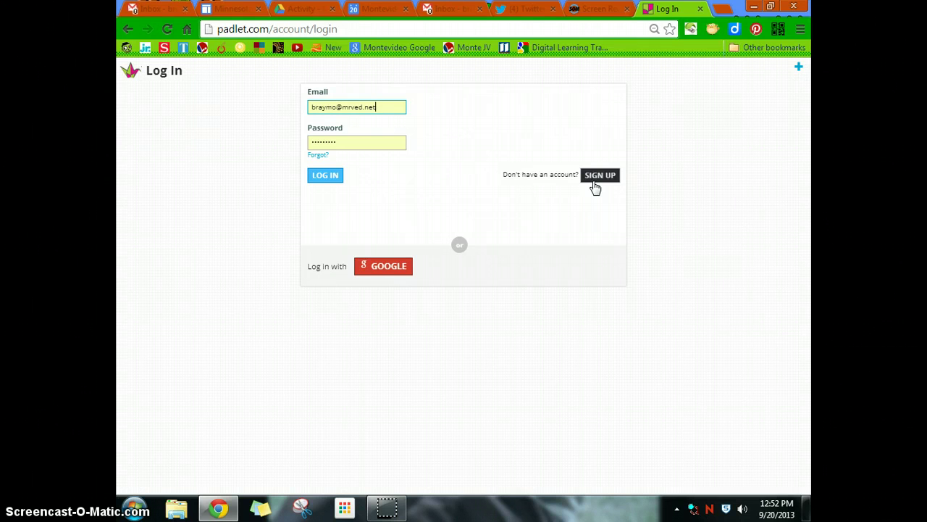
click(325, 186)
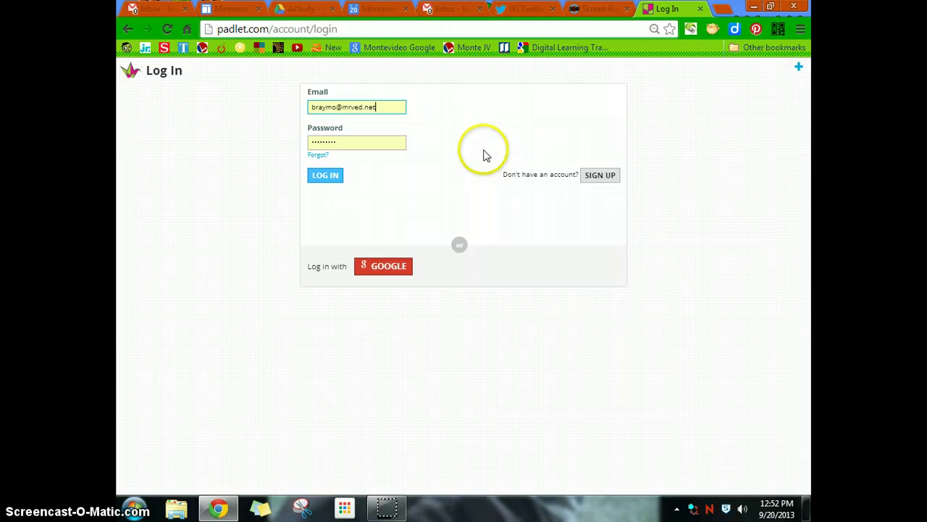
click(334, 177)
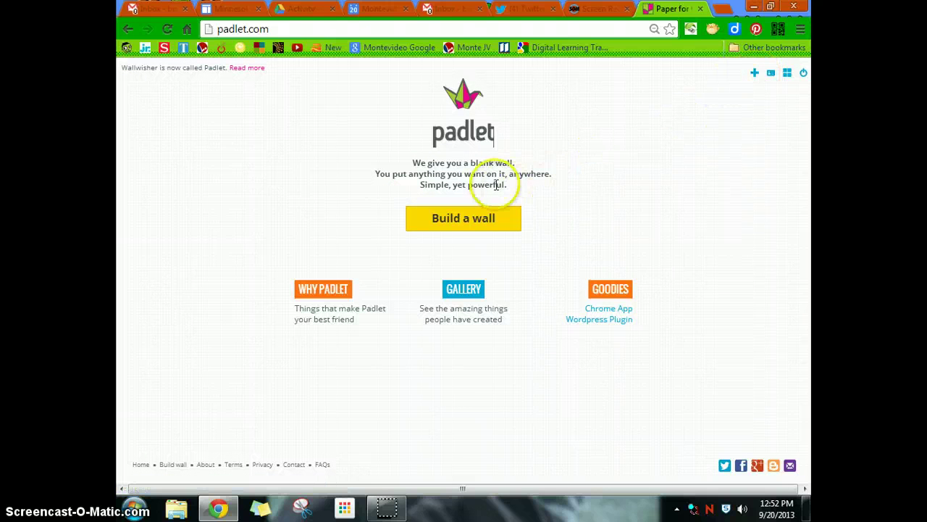
click(755, 74)
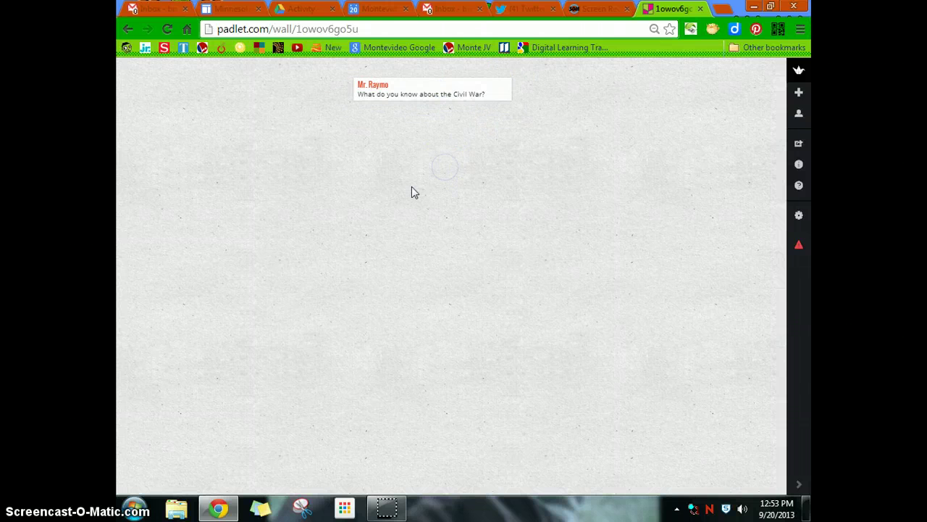
Select the wall's web address for sharing, and return to the wall.
click(423, 192)
click(797, 151)
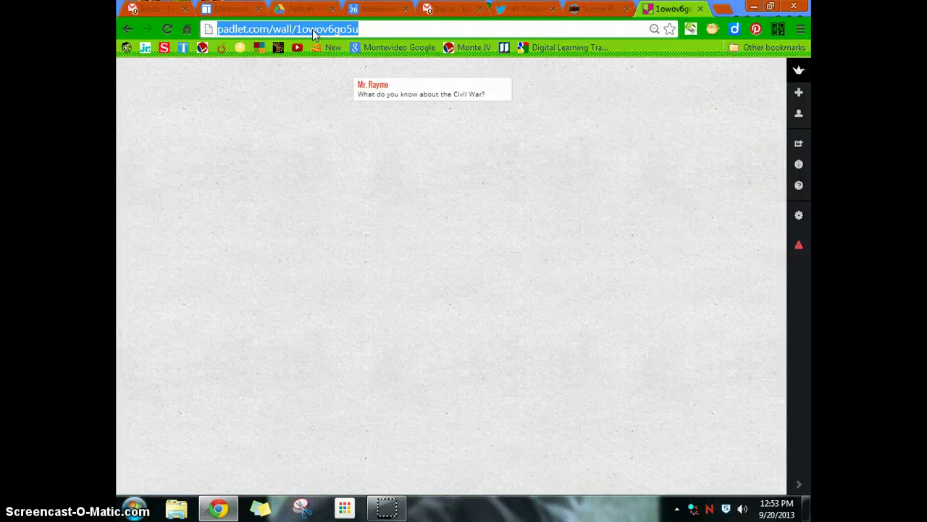
click(330, 131)
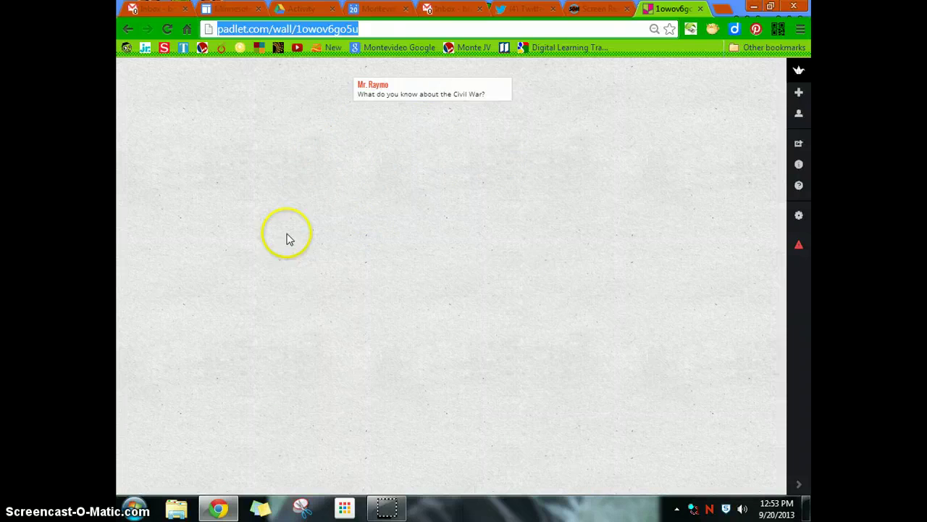
Add a post with a student's name and the text "Abe Lincoln was part of the Civil War", and move it to the wall's upper left.
double_click(280, 153)
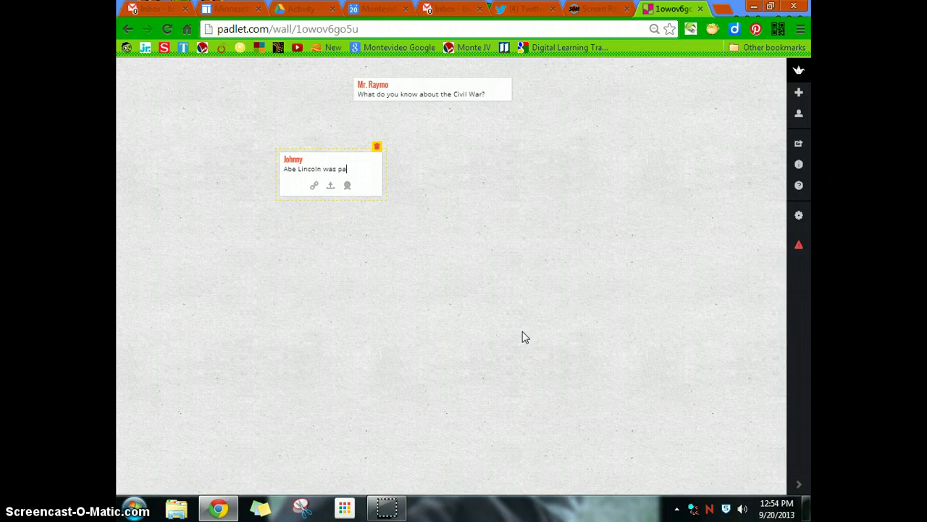
text(civil)
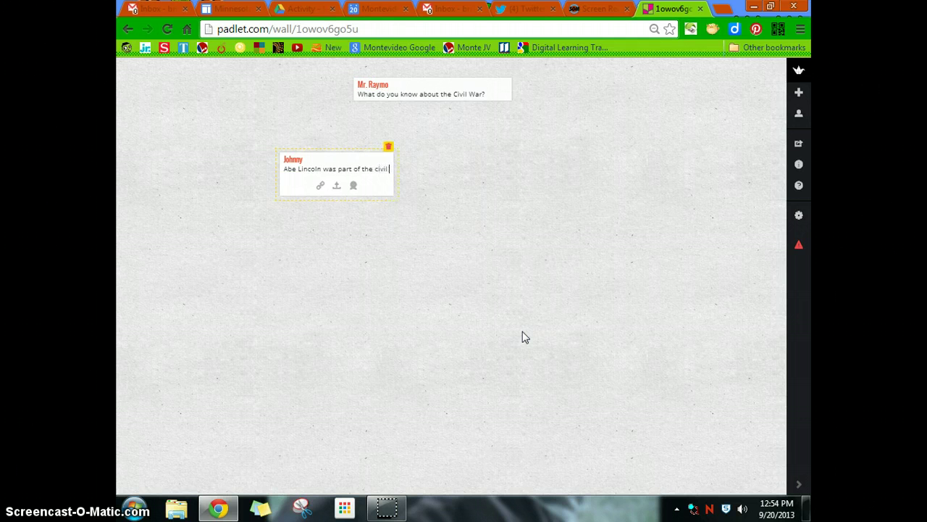
key(BackSpace)
key(BackSpace)
key(BackSpace)
text(C)
key(BackSpace)
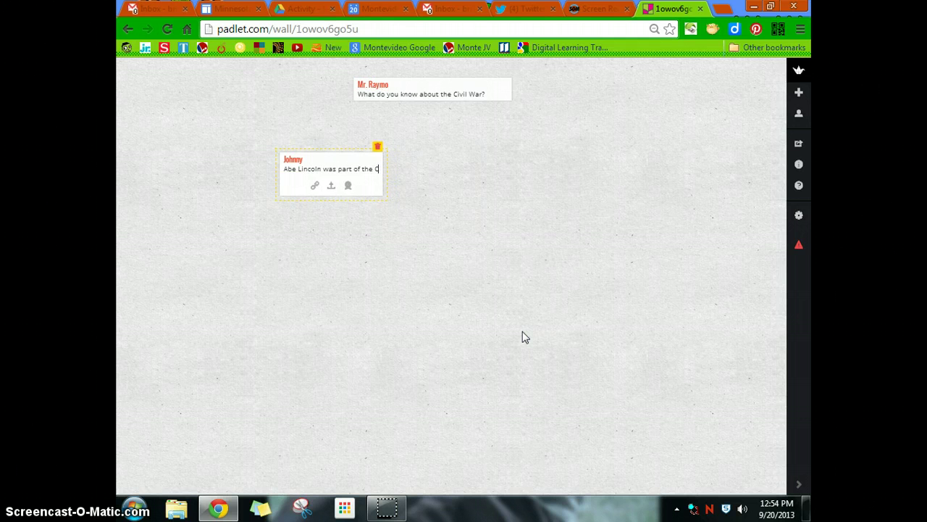
text(ivil War)
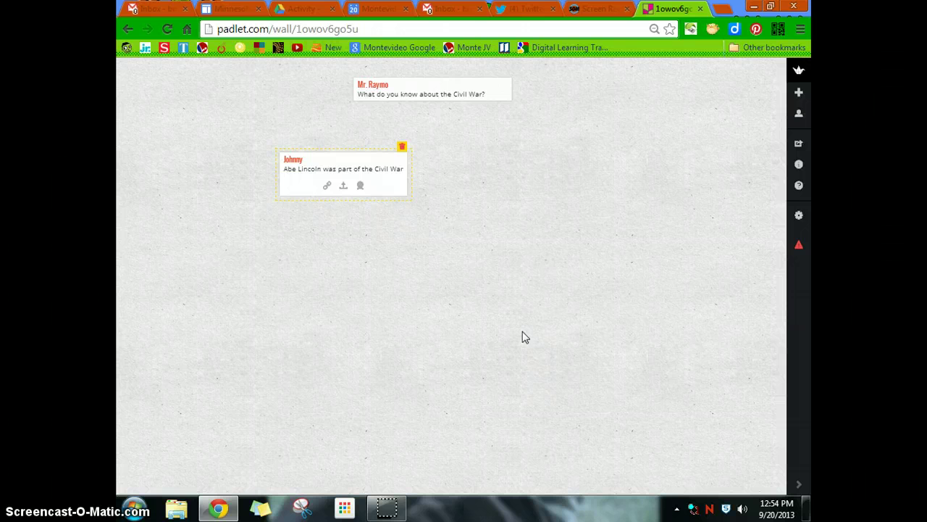
click(526, 333)
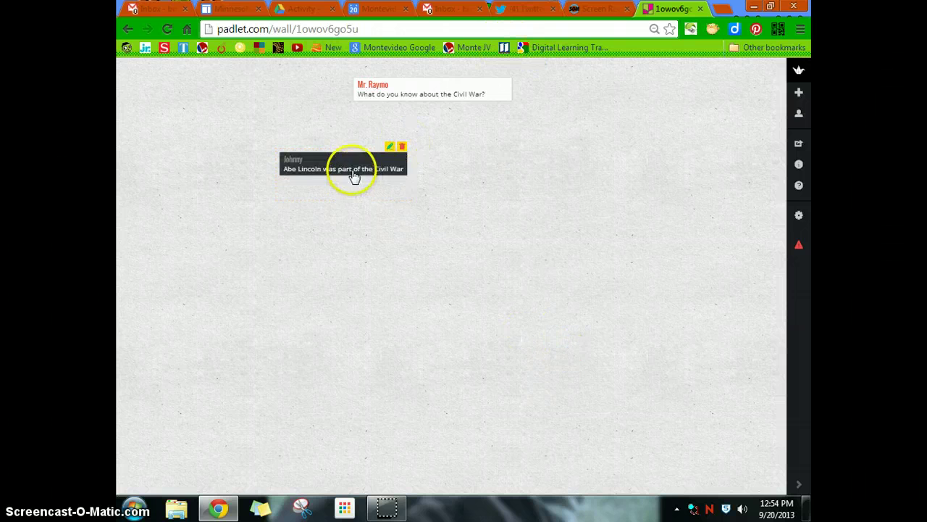
drag(354, 177, 278, 157)
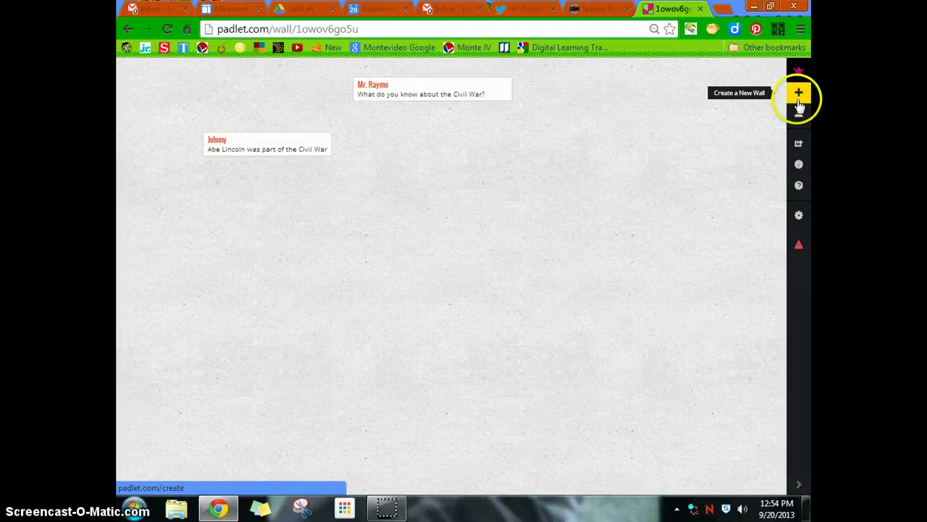
Try the Bamboo wallpaper on the wall, and set the wallpaper to Ocean.
click(800, 217)
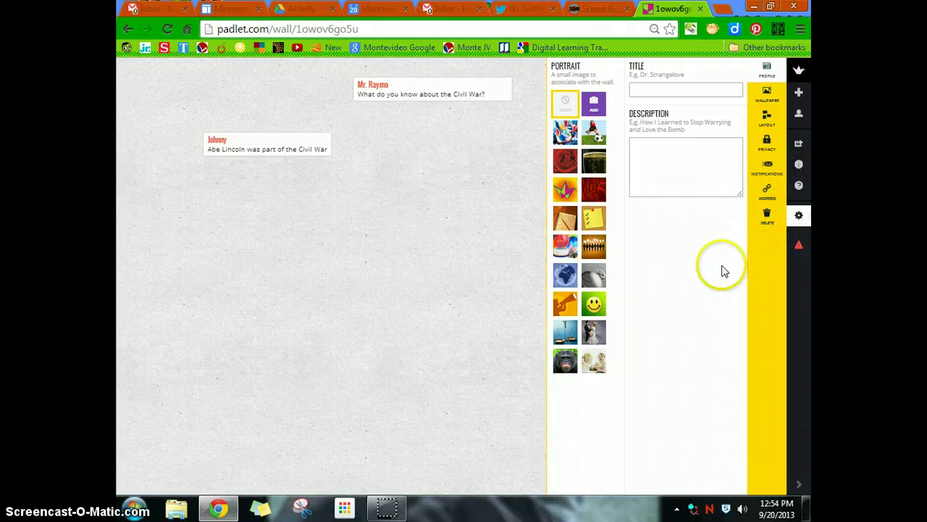
click(756, 168)
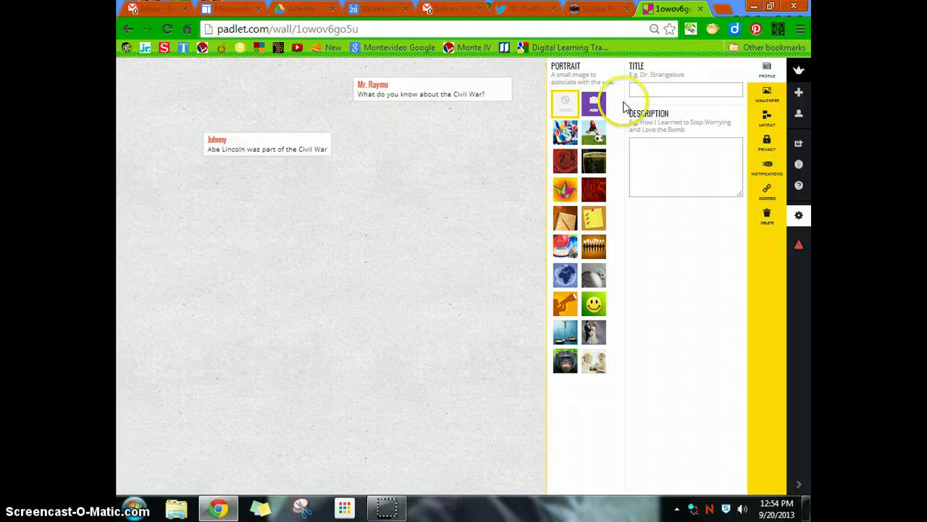
click(768, 99)
click(687, 182)
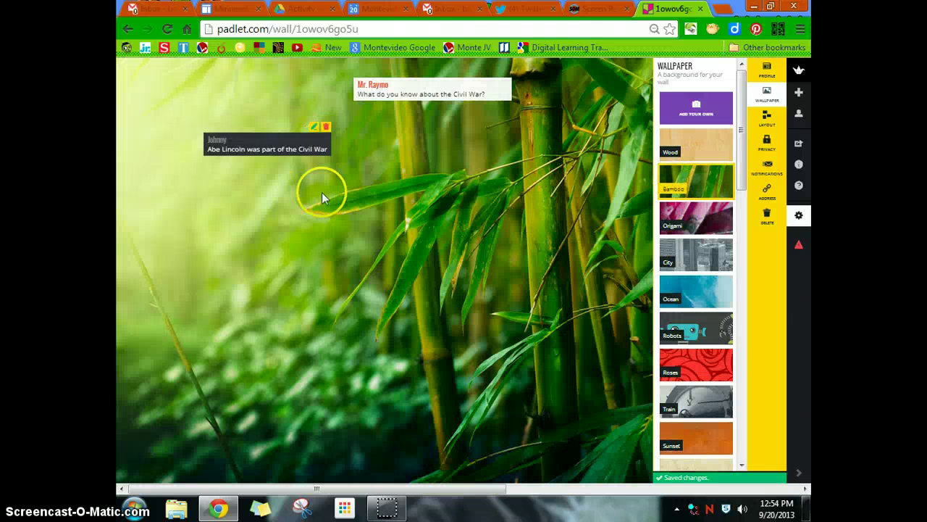
click(694, 287)
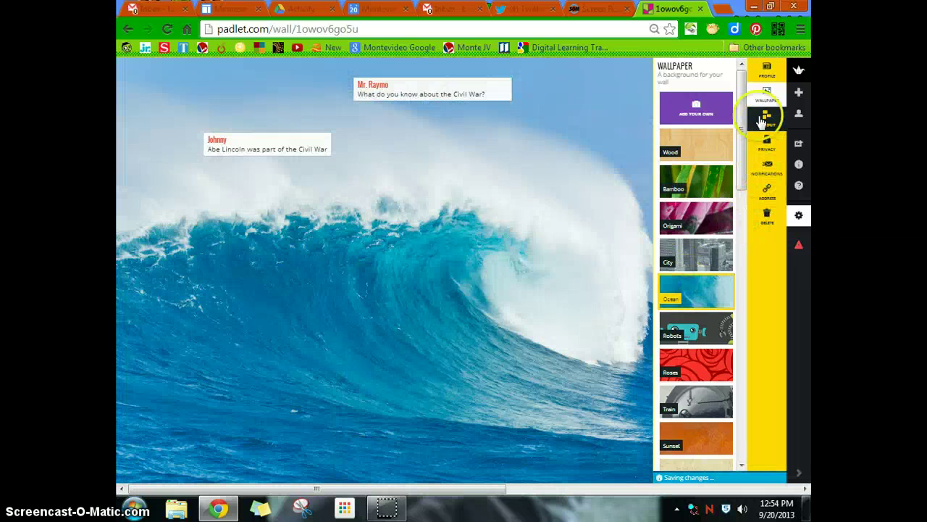
Try the Stream layout for the wall's posts, and switch back to Freeform.
click(764, 116)
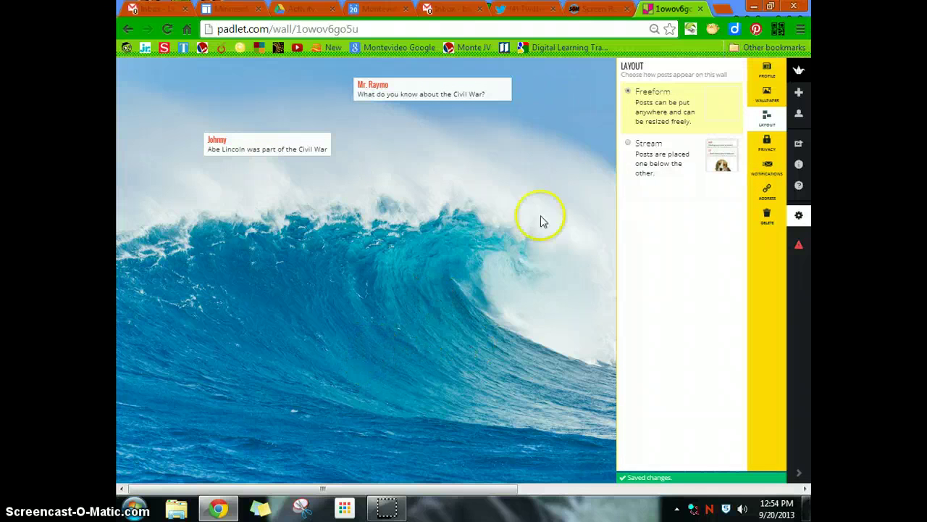
click(628, 144)
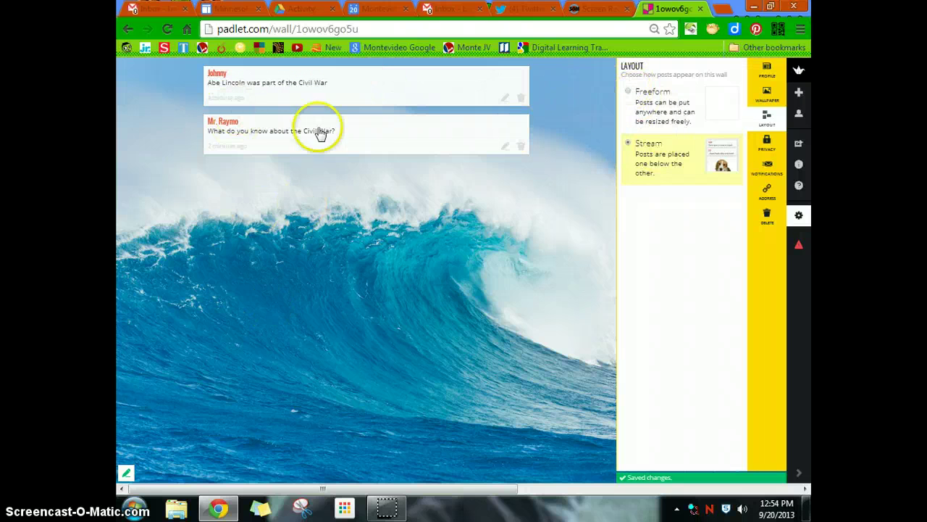
click(629, 91)
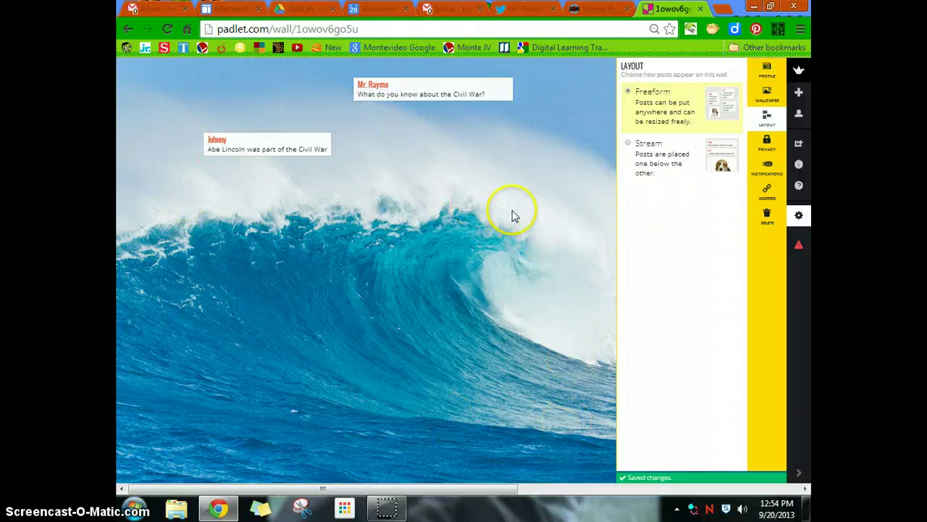
Try the Password Protected and Private visibility options in the wall's privacy settings, viewing the permission choices.
click(767, 143)
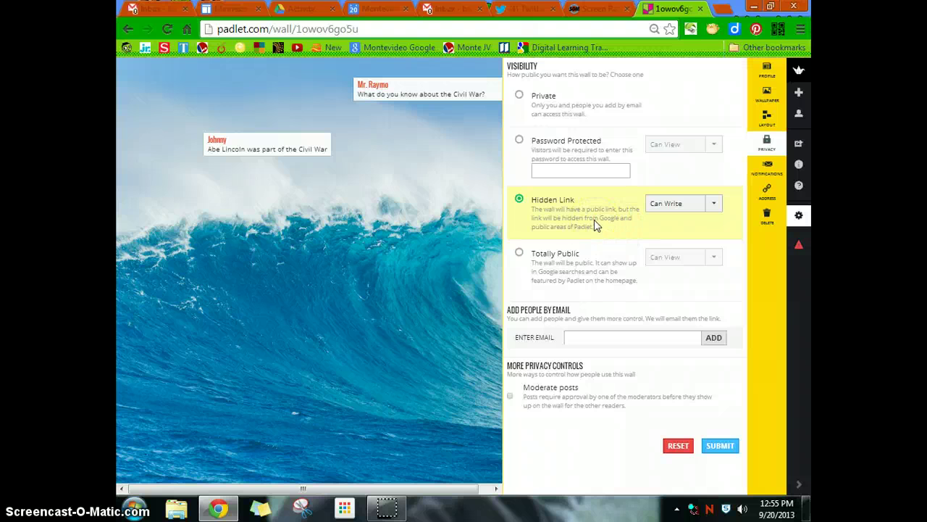
click(583, 216)
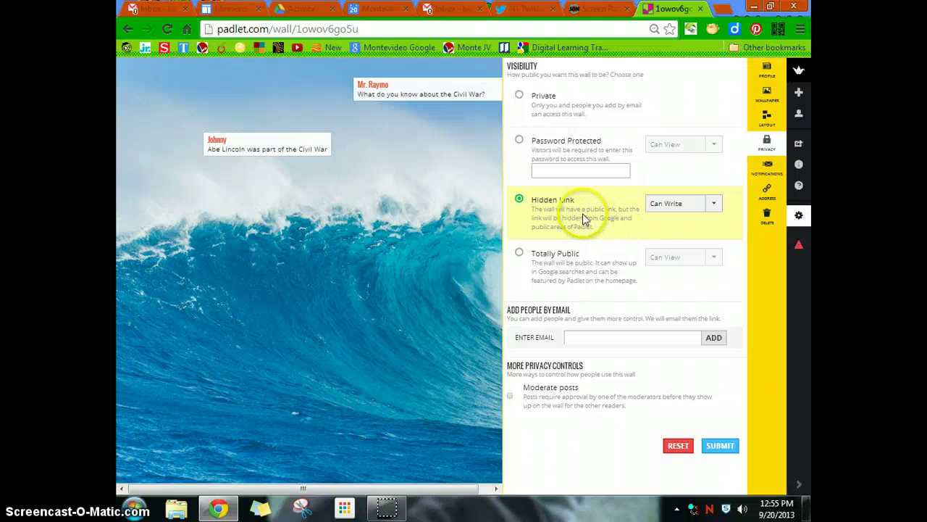
click(519, 142)
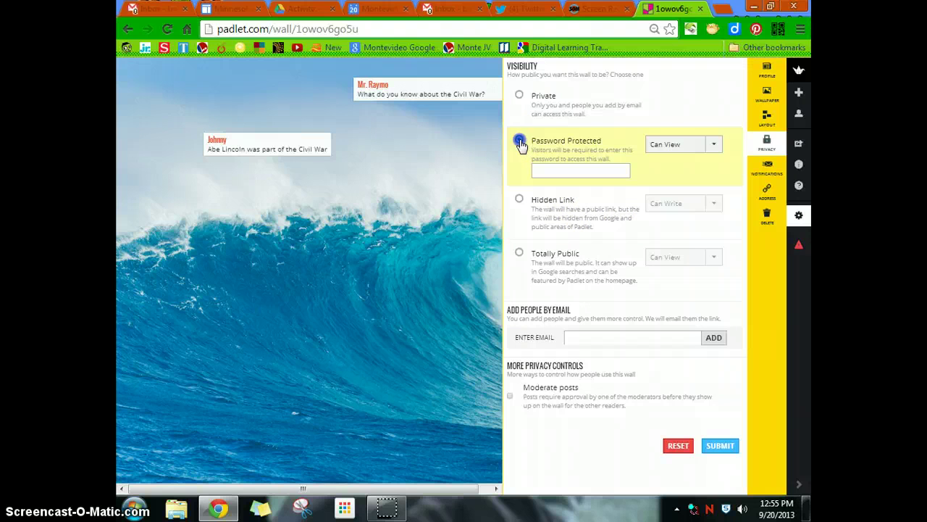
click(709, 147)
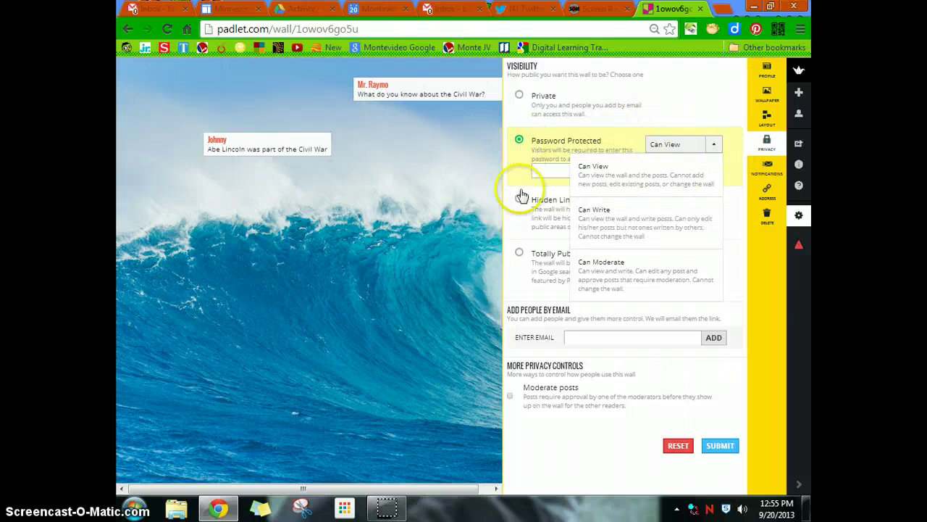
click(519, 98)
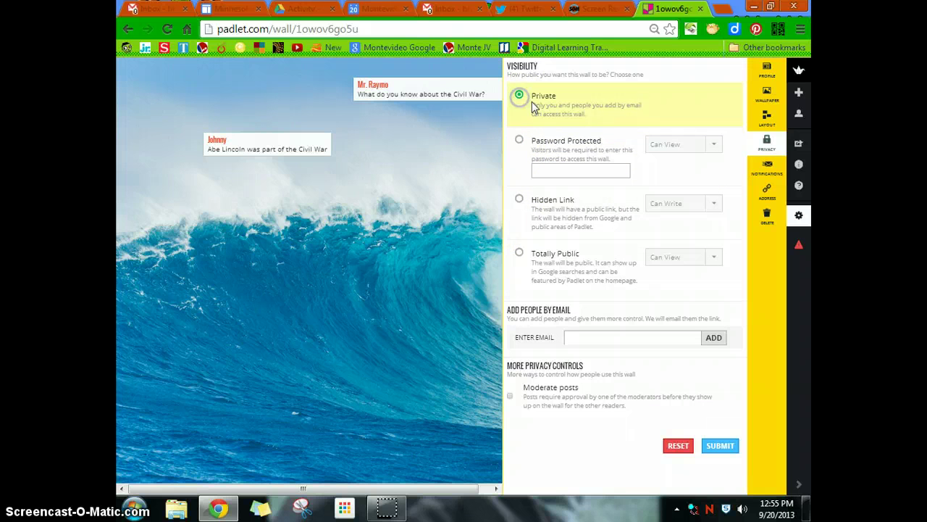
Make the wall Totally Public with Can Write permission, turn on Moderate posts, and submit the privacy settings.
click(520, 255)
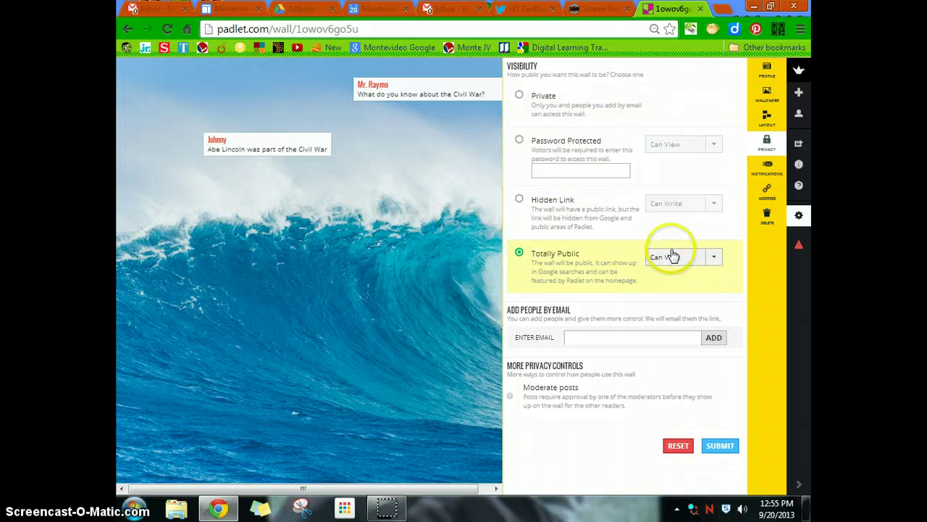
click(704, 258)
click(617, 327)
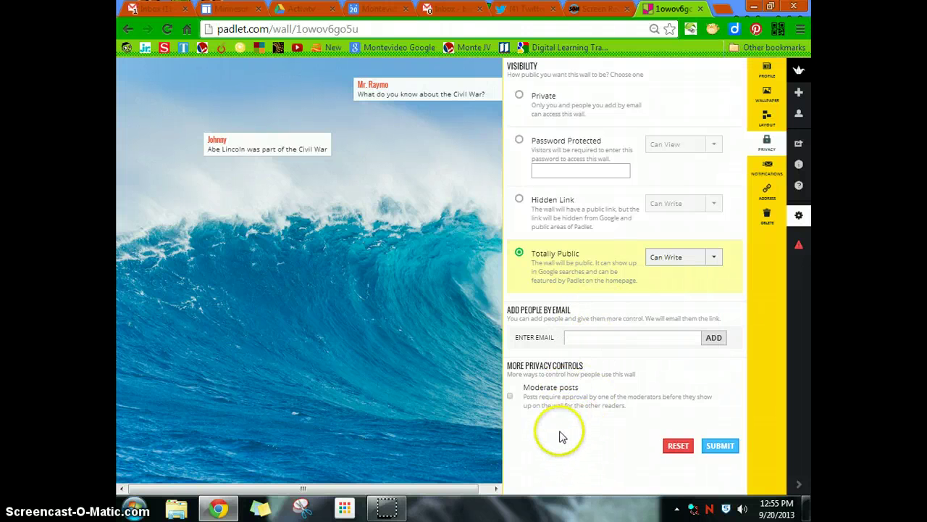
click(511, 398)
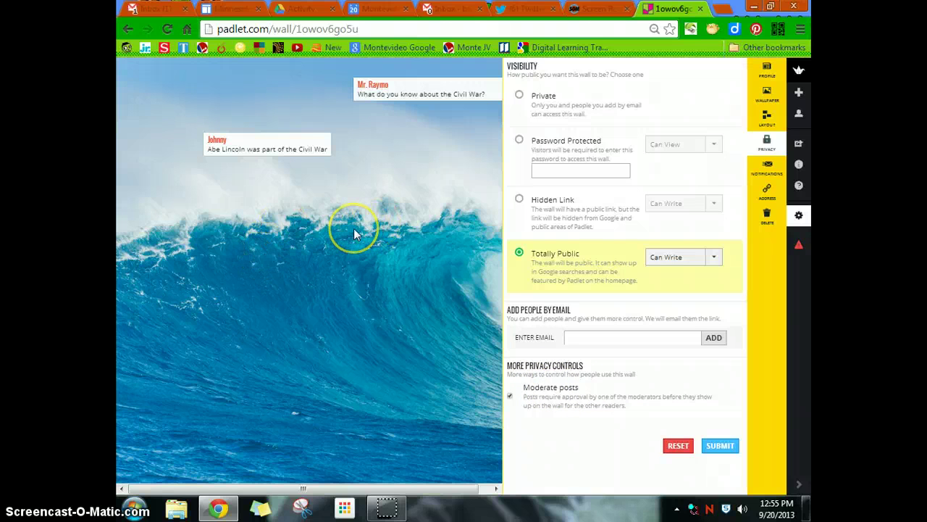
click(717, 445)
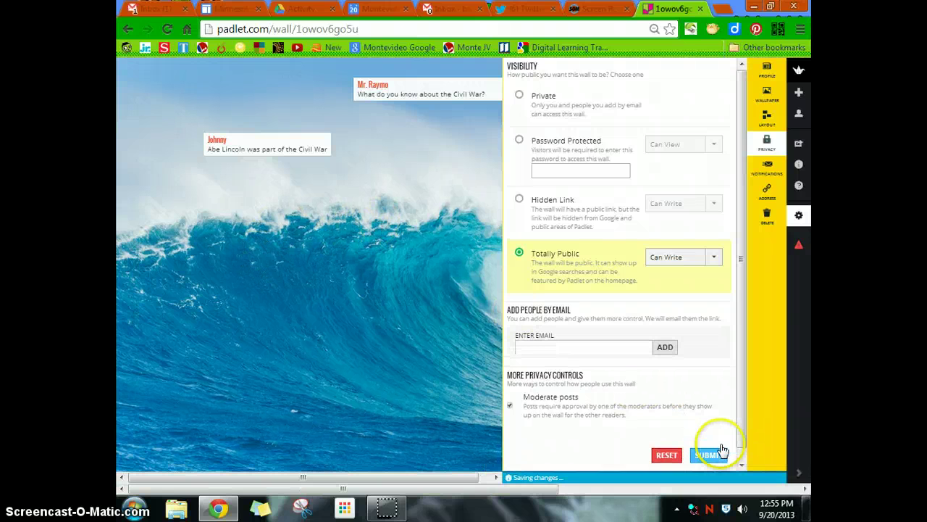
Review the wall's notification, address and privacy settings, and return to the wall.
click(764, 168)
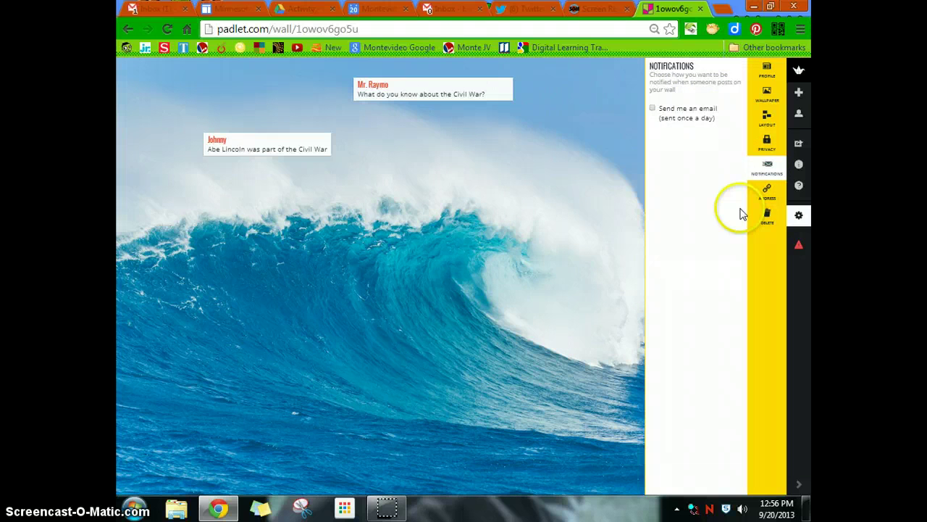
click(768, 192)
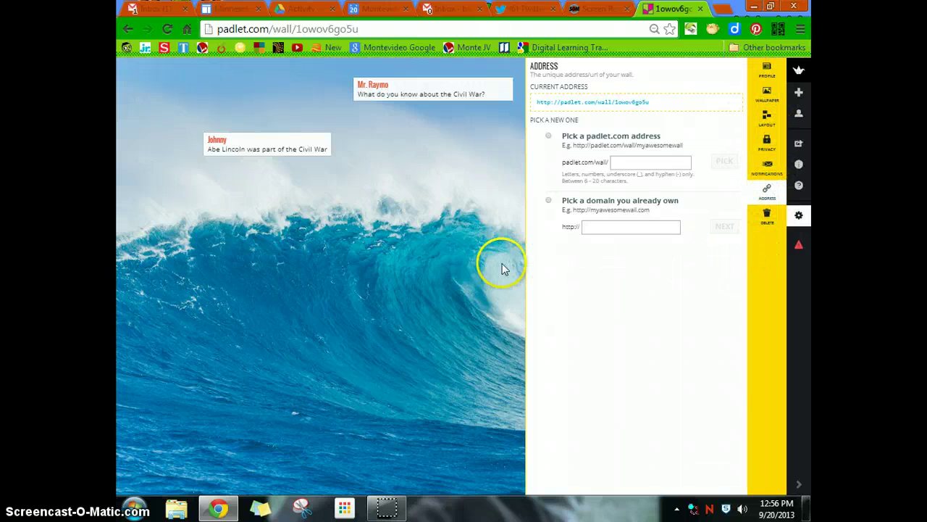
click(435, 274)
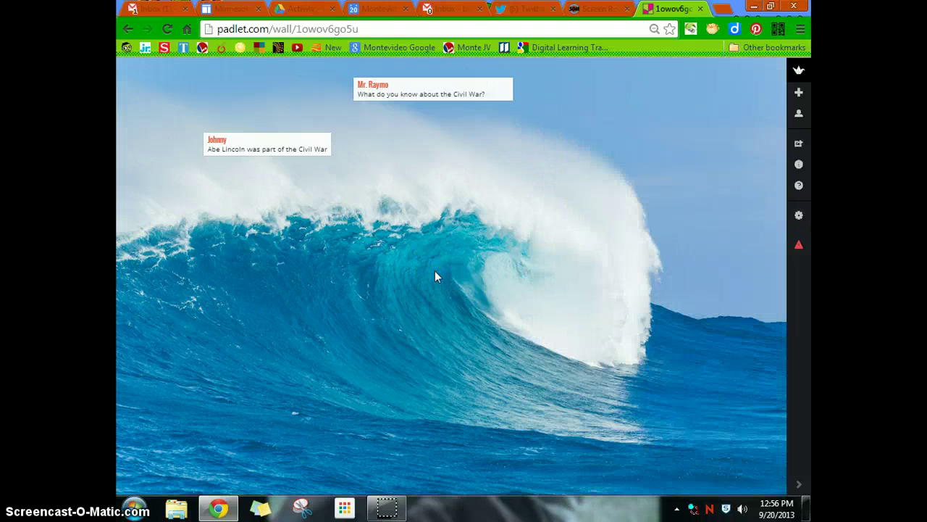
click(799, 217)
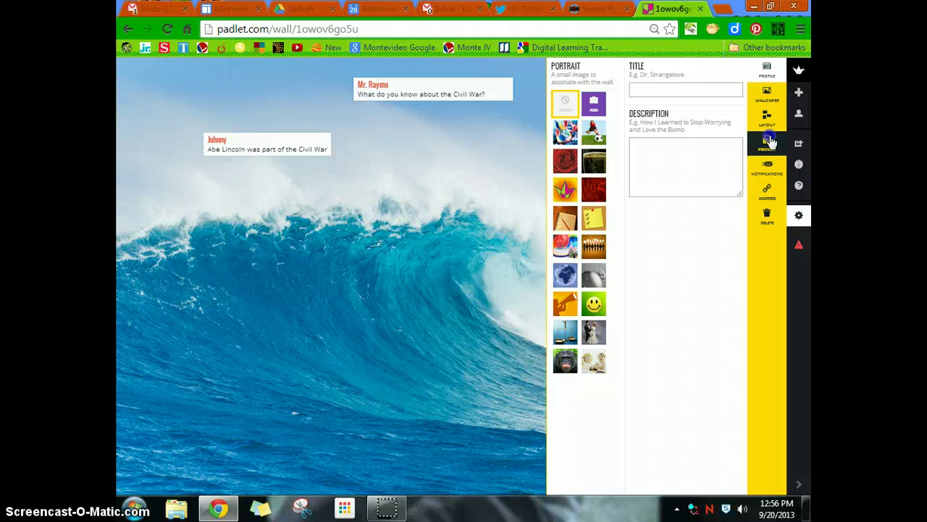
click(768, 141)
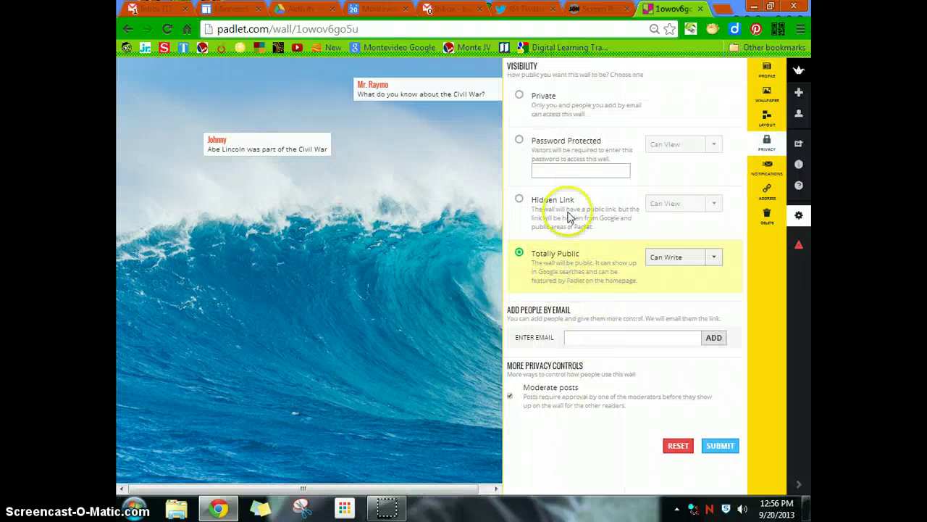
click(395, 231)
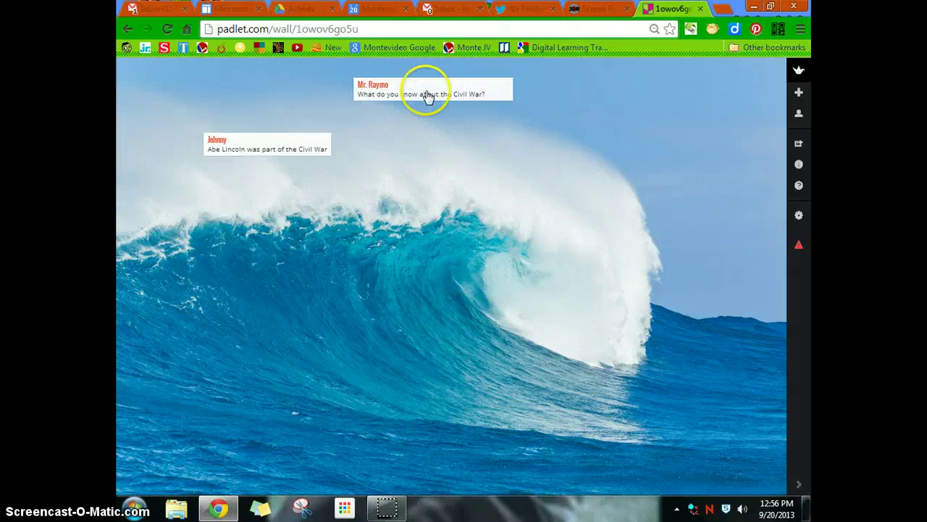
Move the "What do you know about the Civil War?" post down to the middle of the wall.
mouse_move(429, 85)
drag(428, 85, 438, 269)
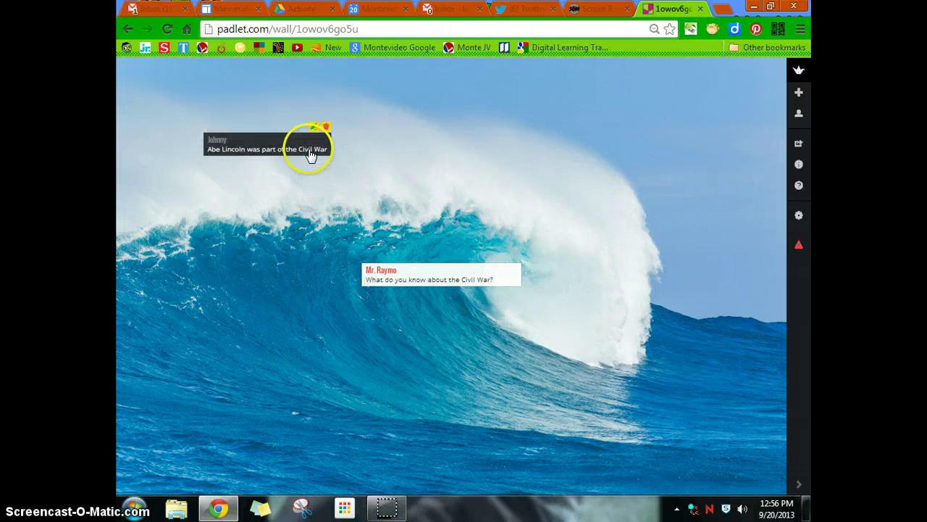
Attach the meeting agenda document from the Desktop to the "What do you know about the Civil War?" post and finish editing it.
click(489, 279)
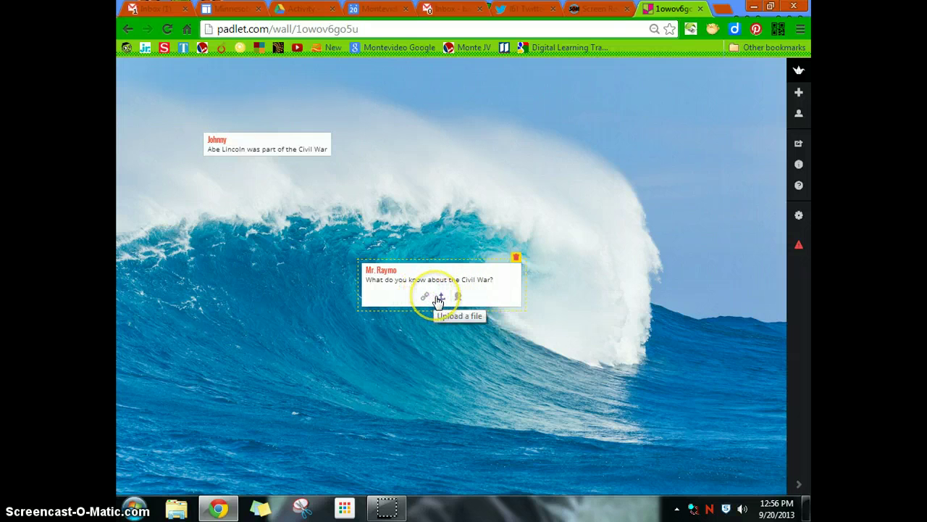
click(439, 300)
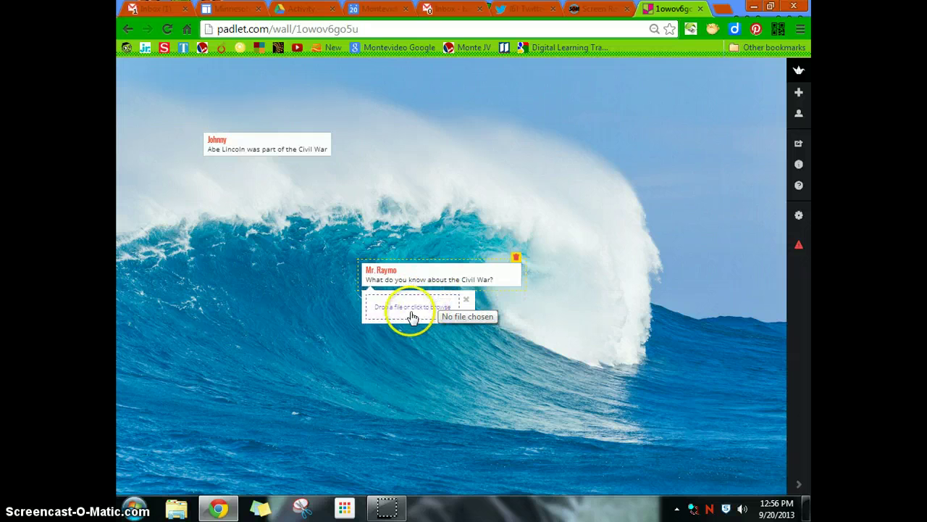
click(409, 311)
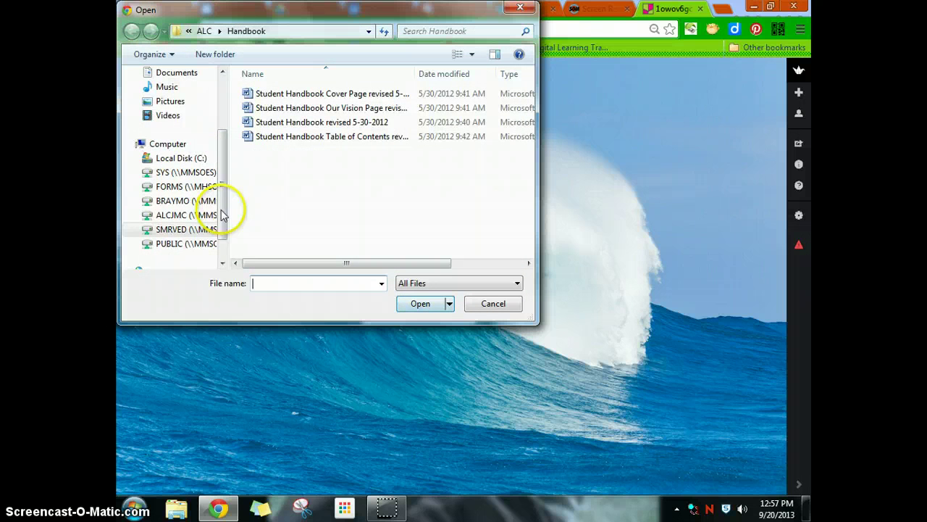
scroll(231, 187, up, 5)
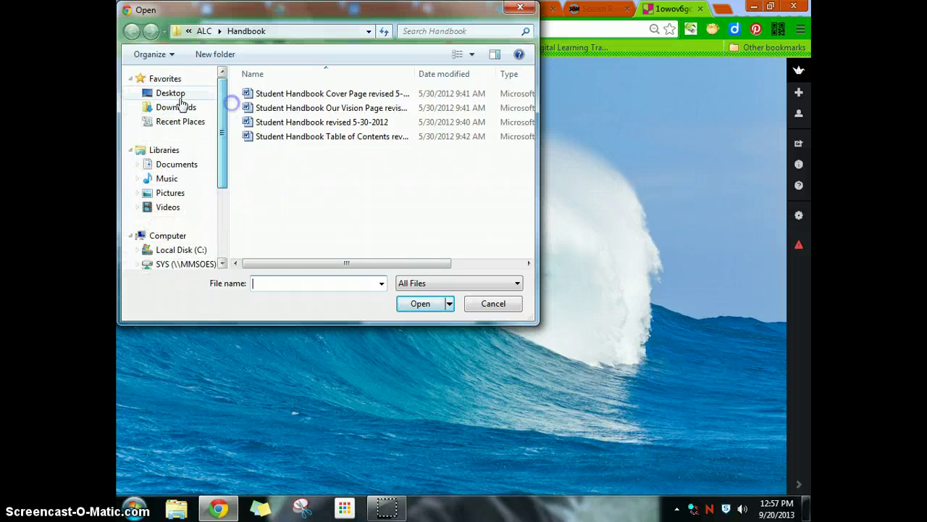
click(173, 92)
drag(524, 89, 506, 162)
double_click(337, 137)
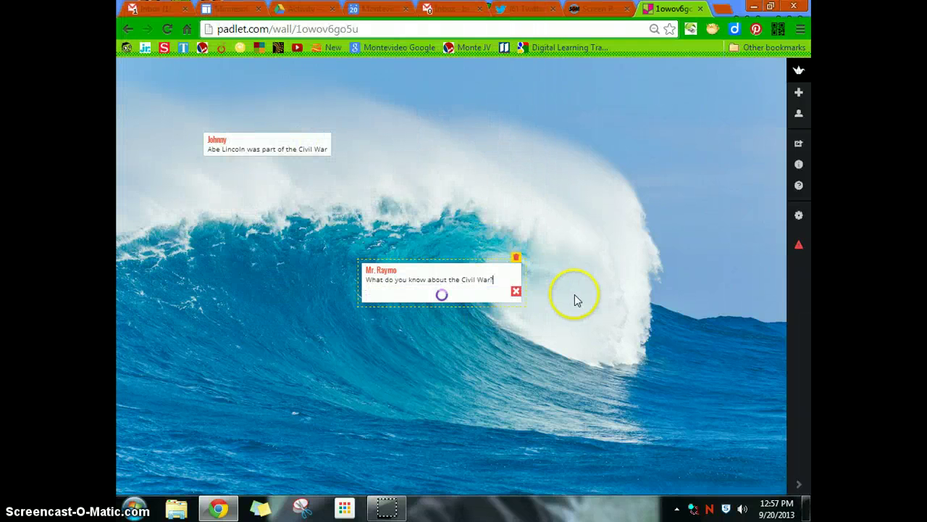
click(394, 279)
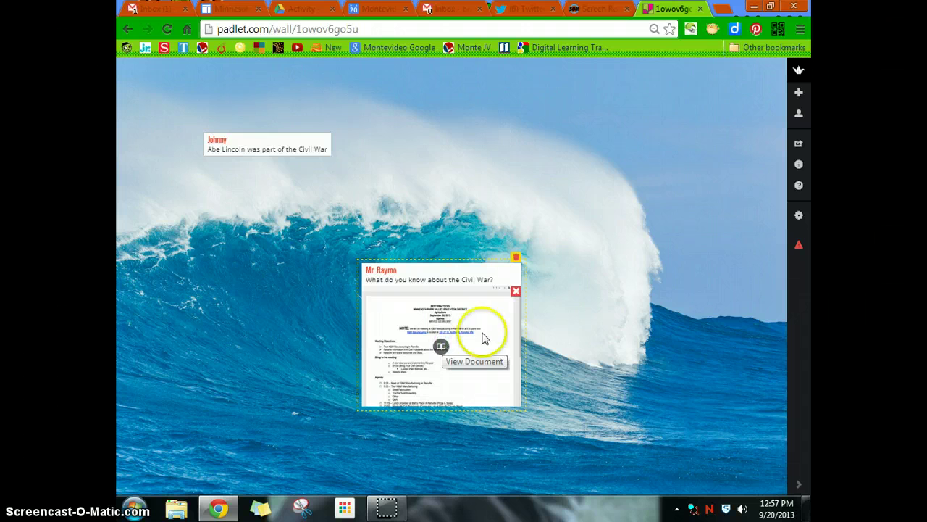
click(645, 248)
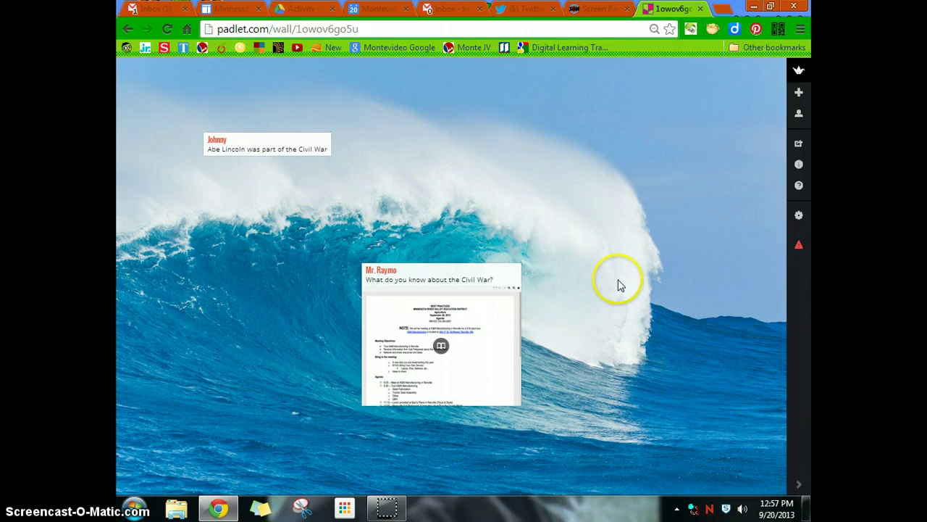